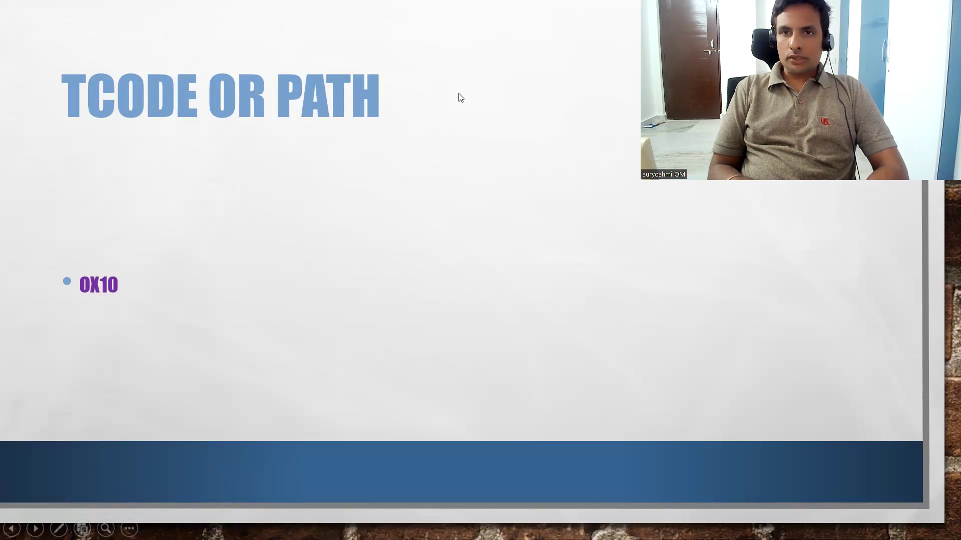
Leave the OX10 slideshow for the YouTube SAP SD training channel in the browser.
key(alt+Tab)
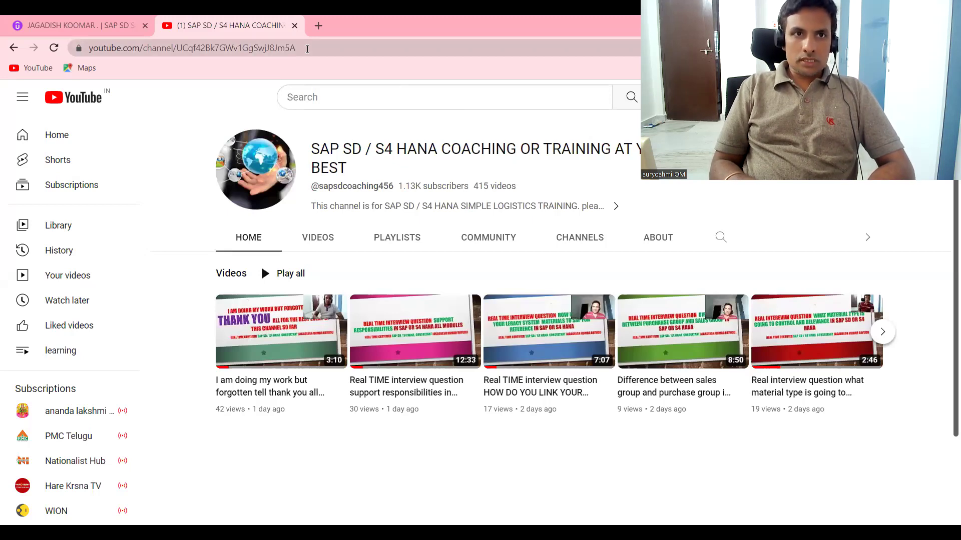
Browse the instructor's 18 SAP courses on Udemy, then return to the SAP order window.
click(27, 25)
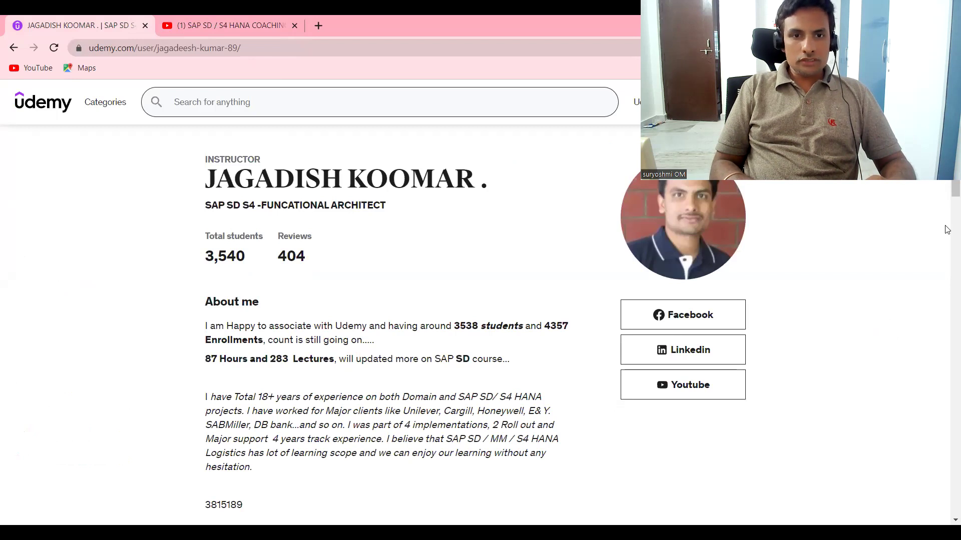
scroll(945, 250, down, 15)
drag(947, 328, 946, 271)
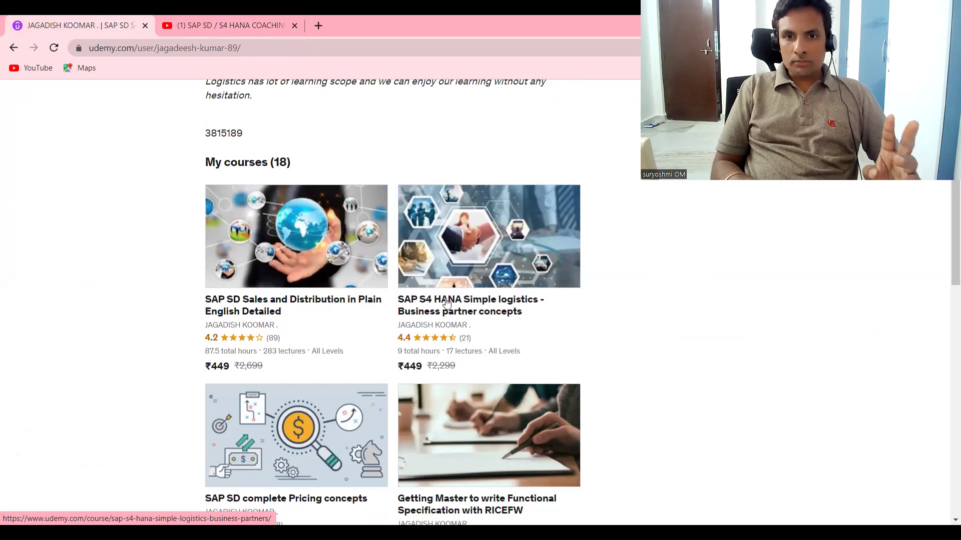
scroll(945, 248, down, 3)
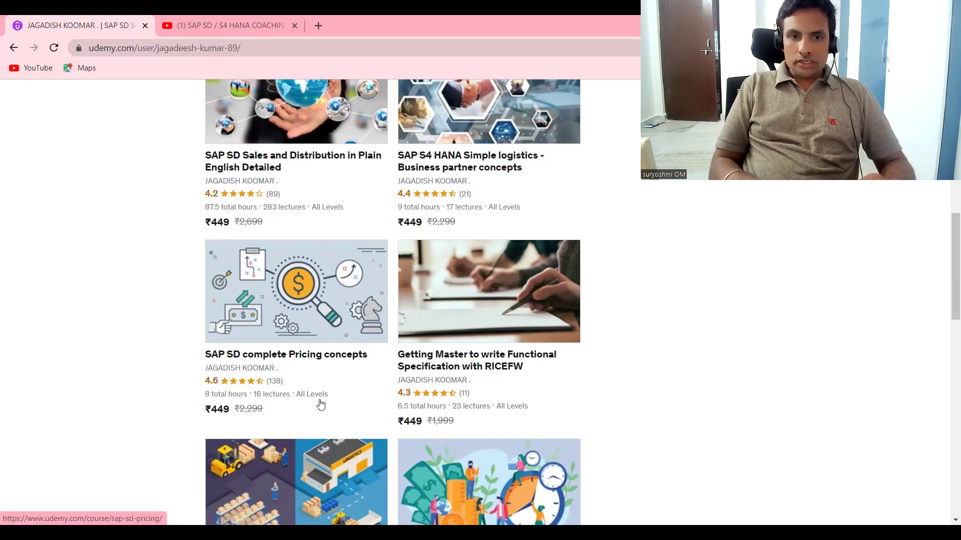
drag(945, 311, 947, 408)
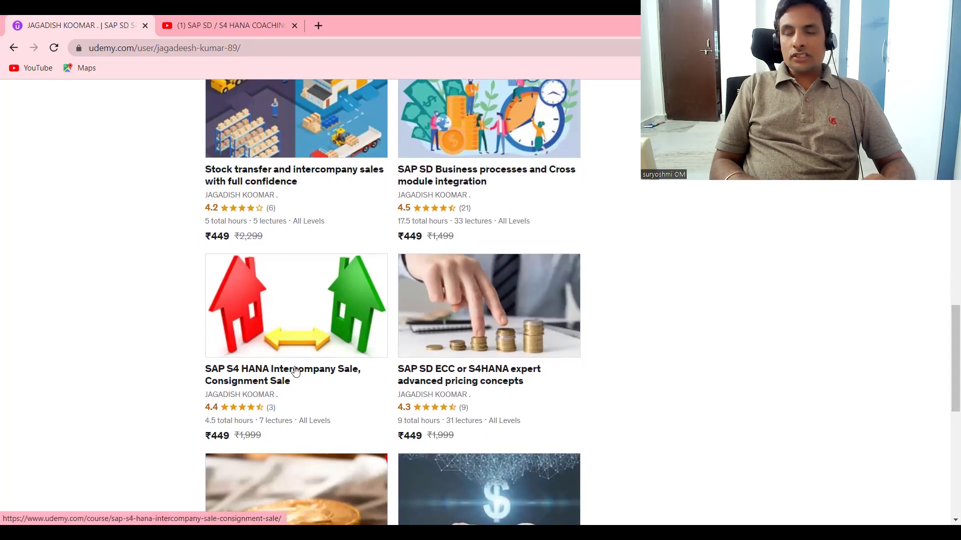
drag(947, 383, 946, 288)
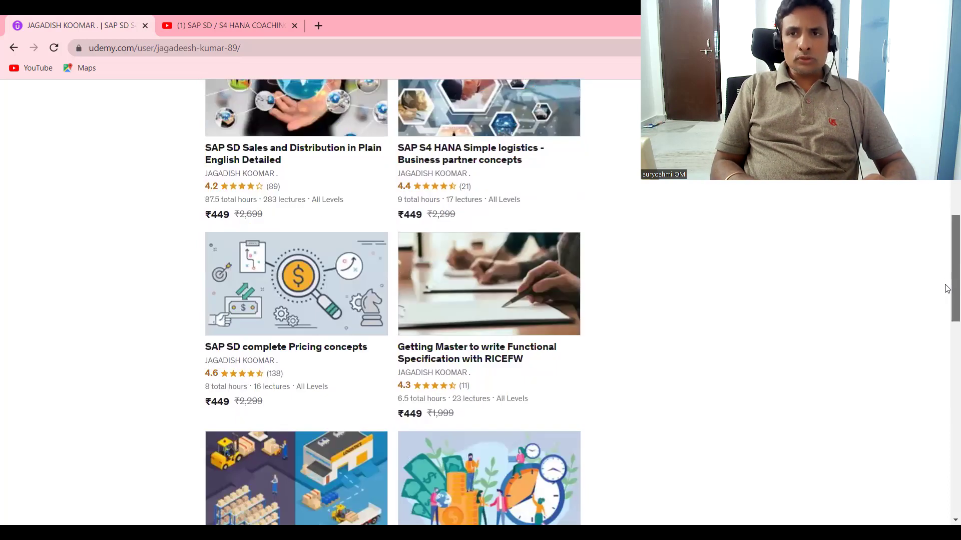
scroll(947, 266, up, 5)
scroll(946, 269, up, 2)
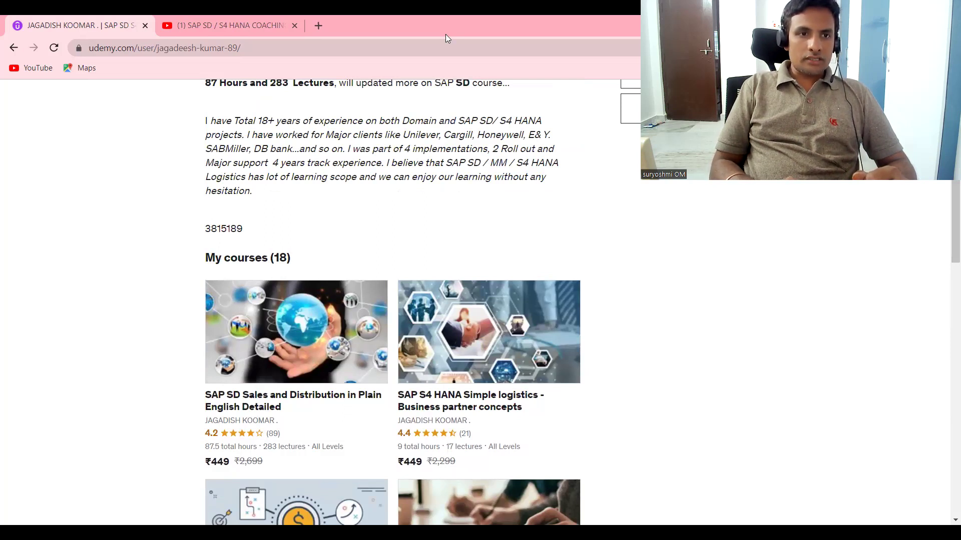
key(alt+Tab)
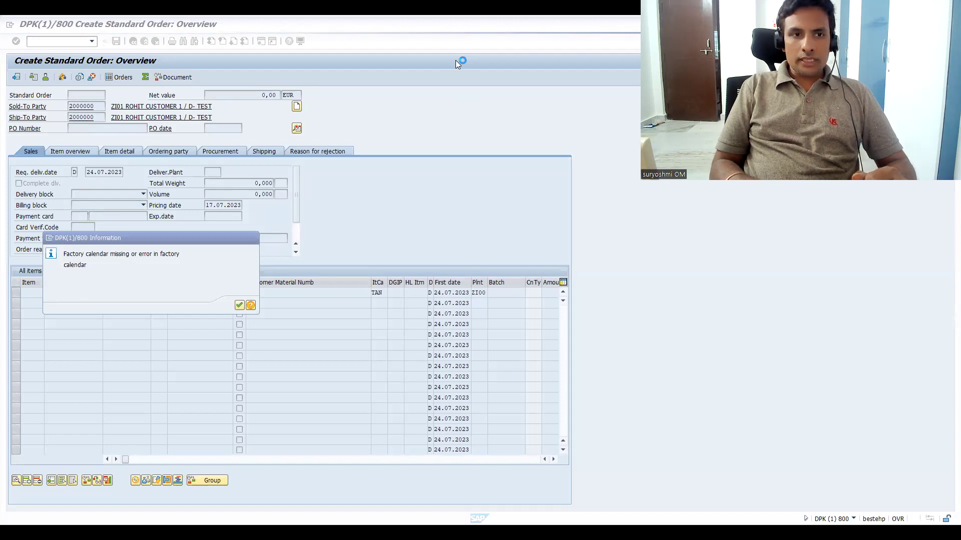
Bring the Udemy instructor profile page back up in the browser.
key(alt+Tab)
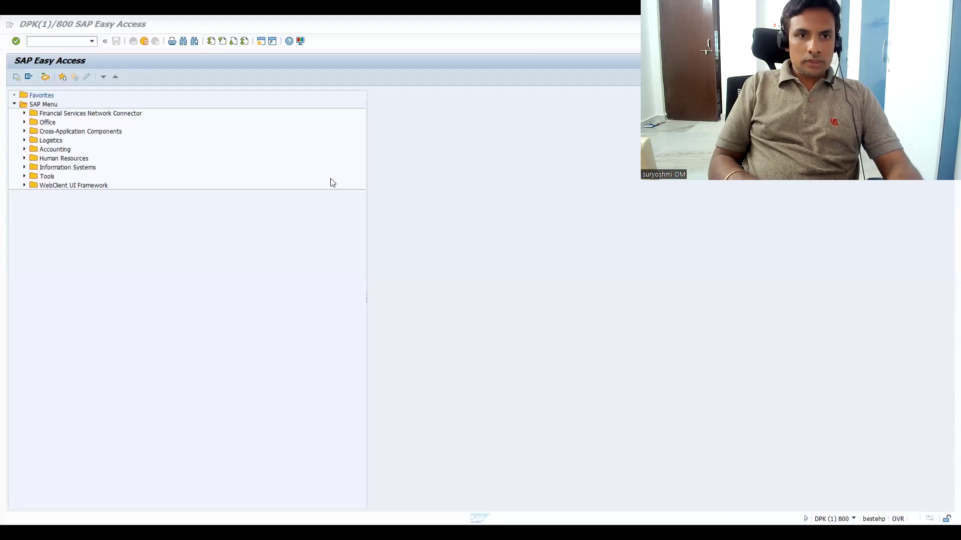
Start a new VA01 sales order with order type OR.
click(60, 44)
text(/nva01)
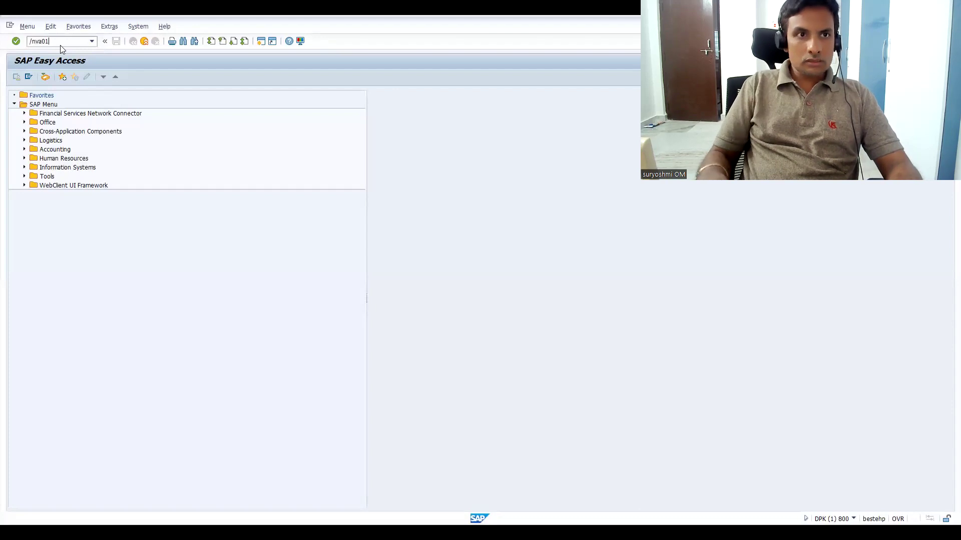
key(Return)
text(or)
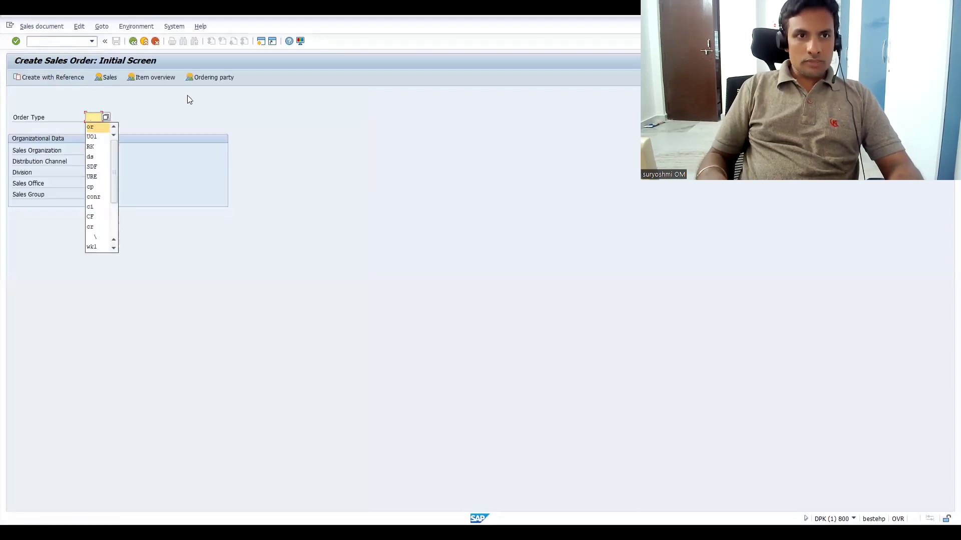
key(Return)
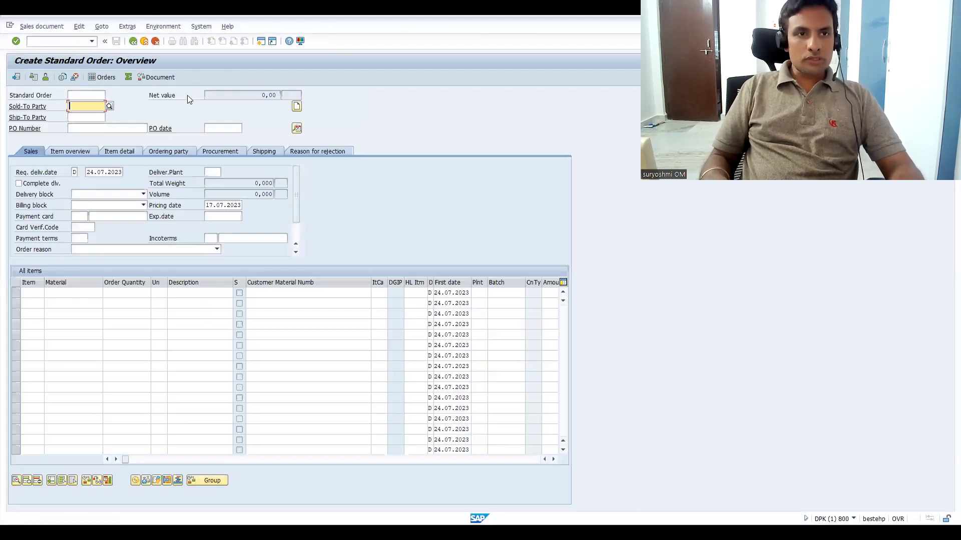
Add the recent sold-to customer and material 50065575 at quantity 1, acknowledging the factory calendar message.
key(Down)
key(Return)
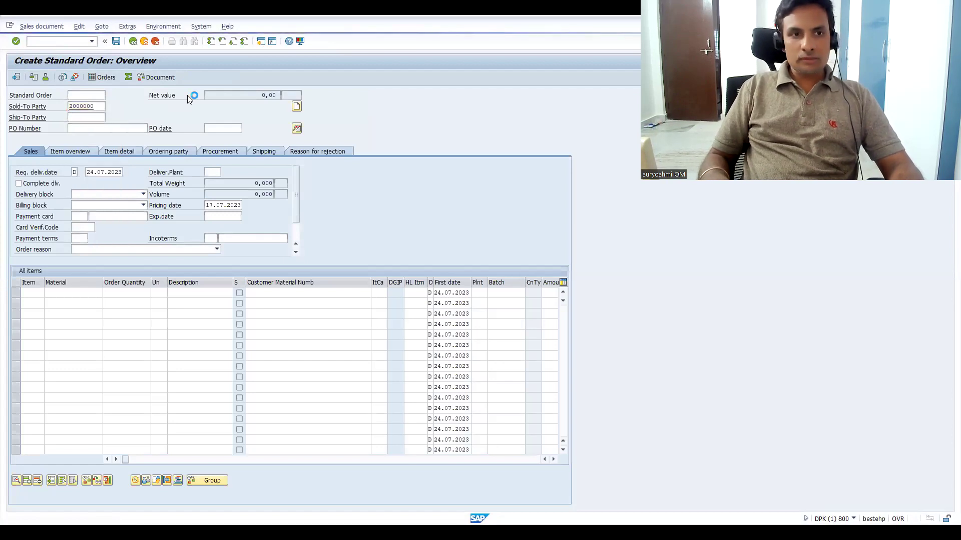
key(Down)
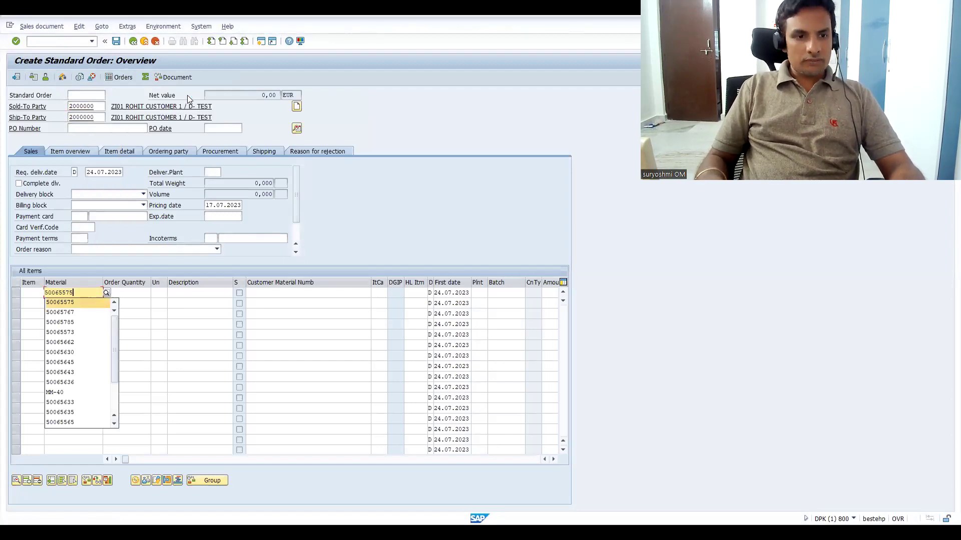
key(Return)
key(Tab)
text(1)
key(Return)
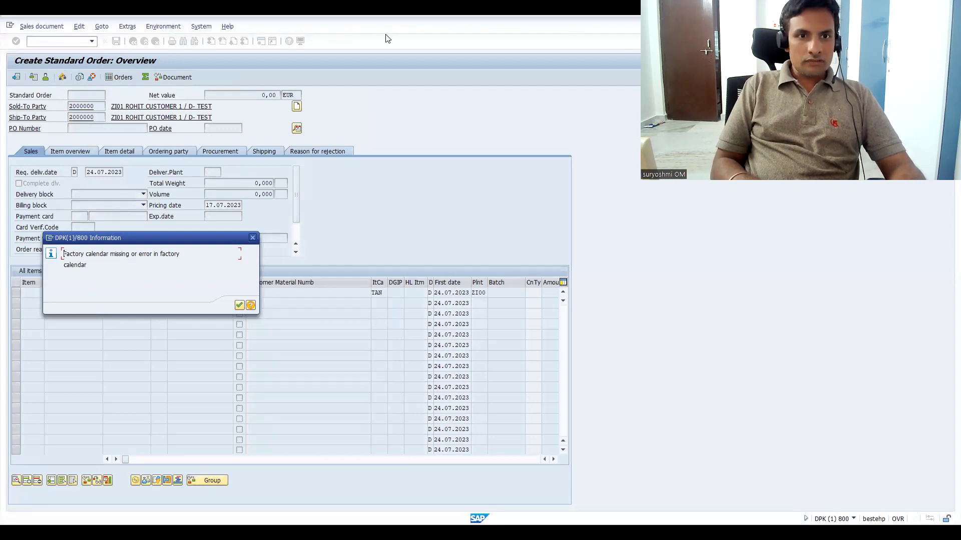
click(239, 305)
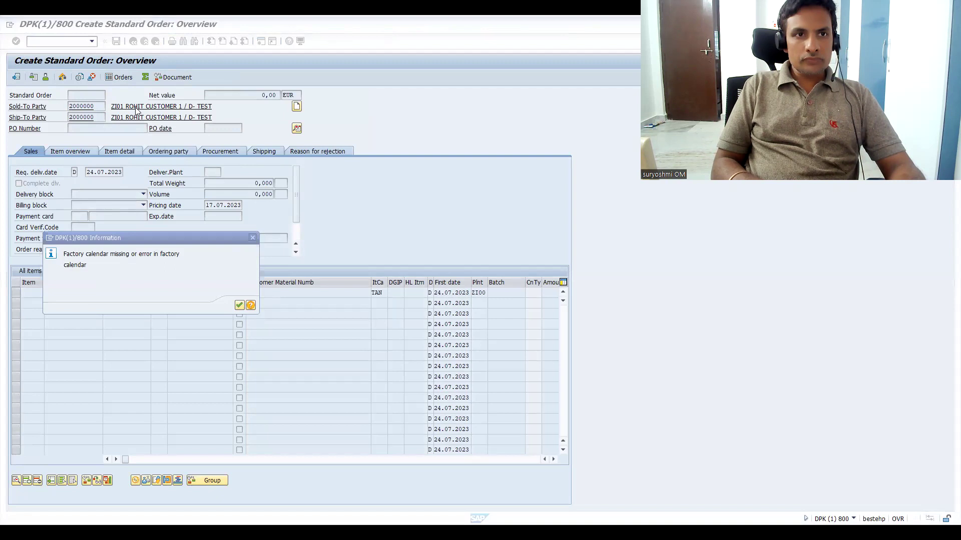
Leave the order with /nx and enter /nox10 for the plants table.
click(52, 39)
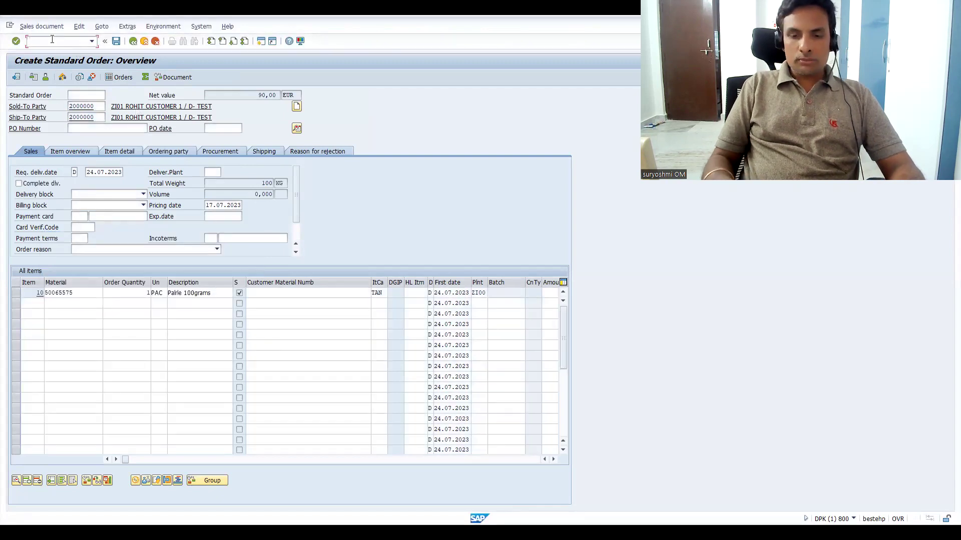
text(/nx)
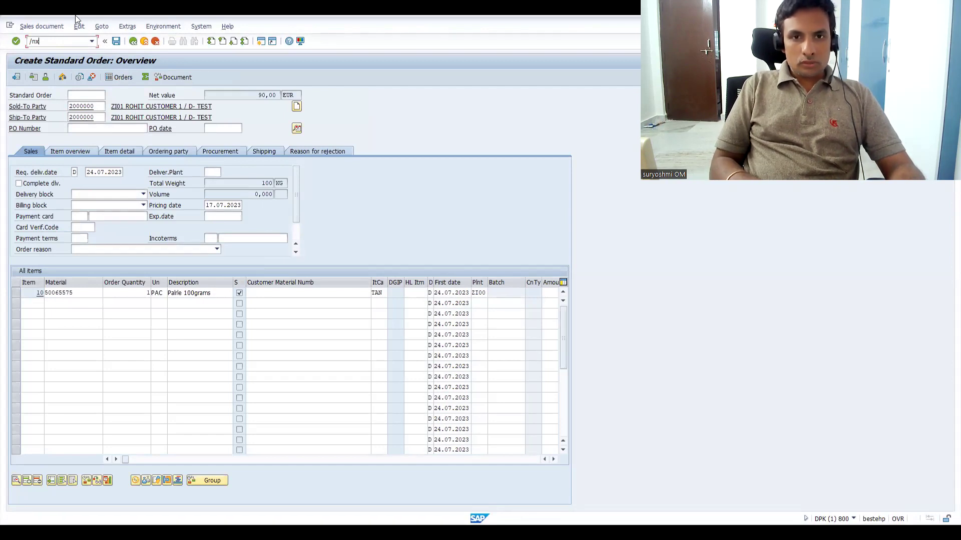
key(Return)
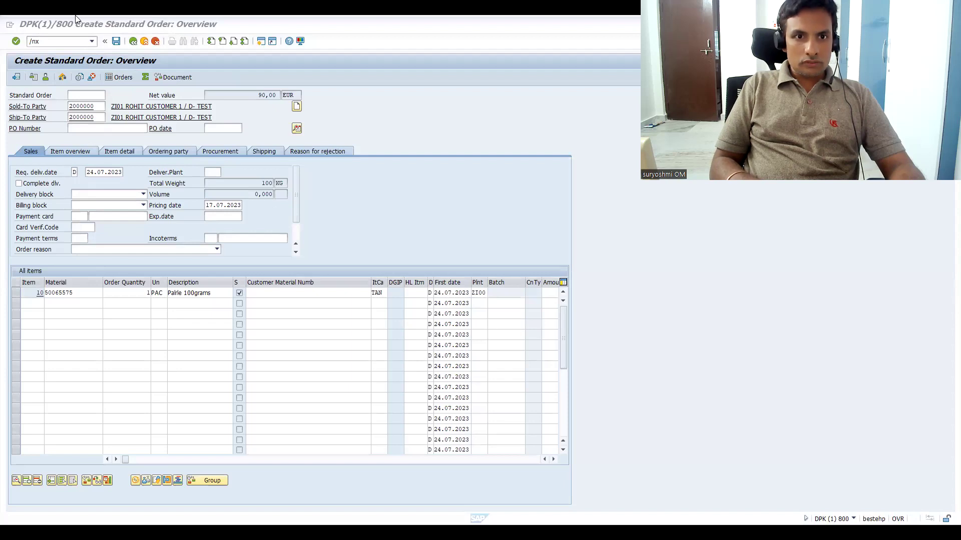
click(92, 42)
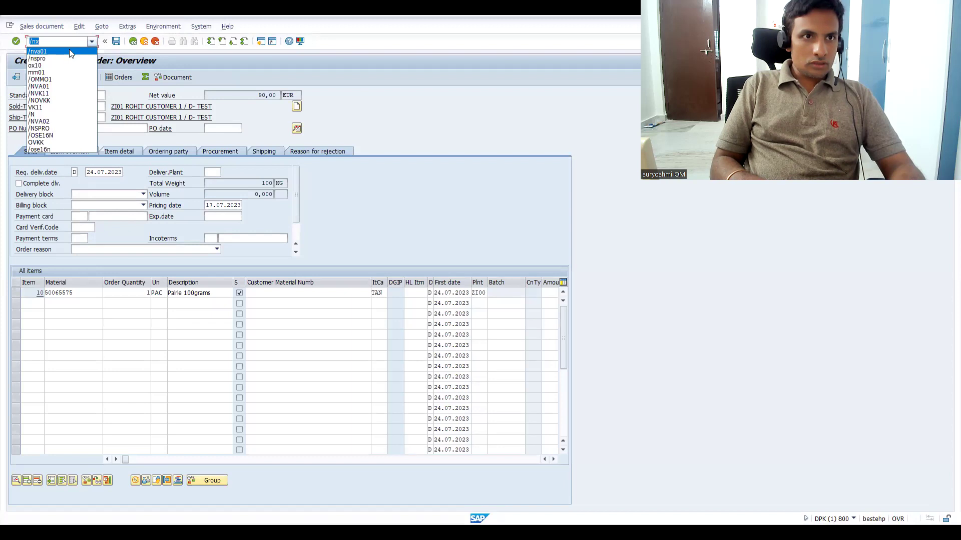
click(64, 66)
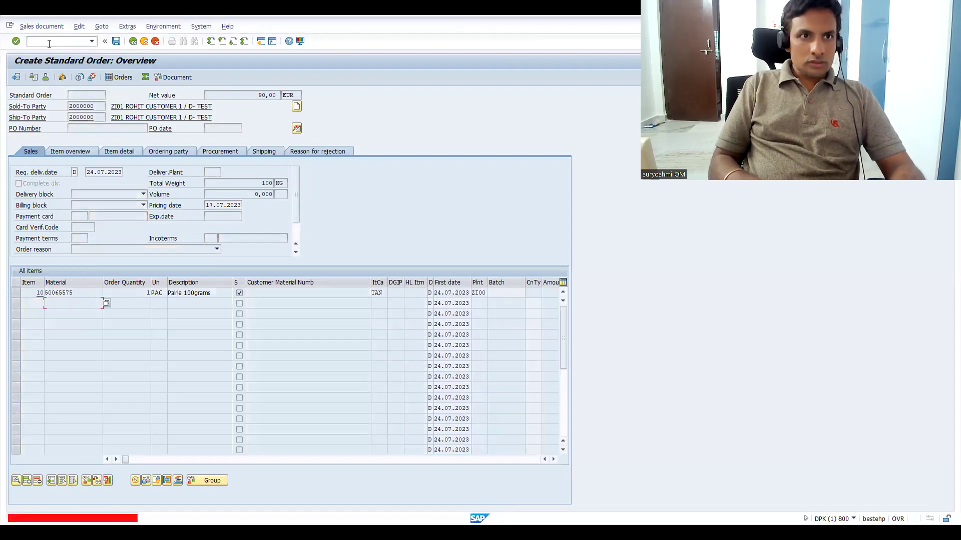
text(/nox10)
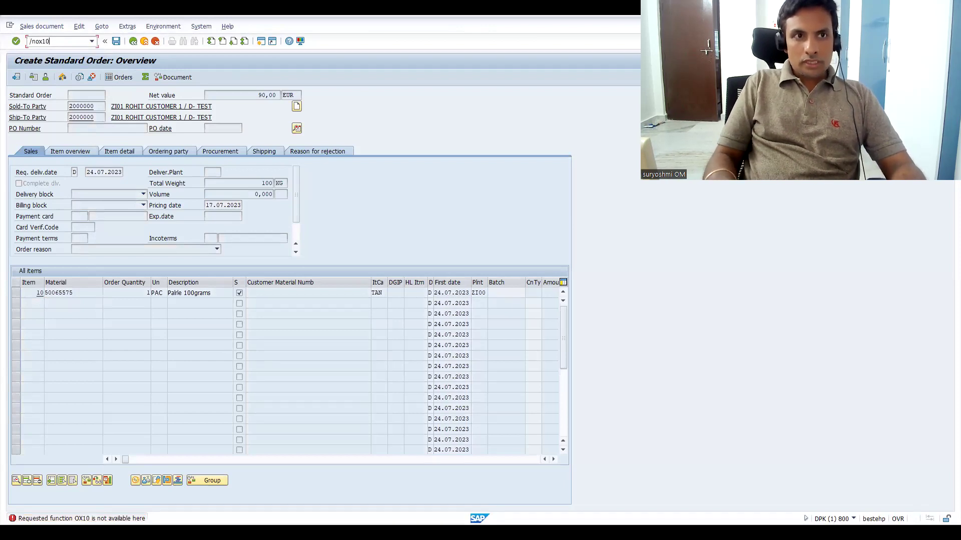
In OX10, locate plant ZI00 and open its details.
key(Return)
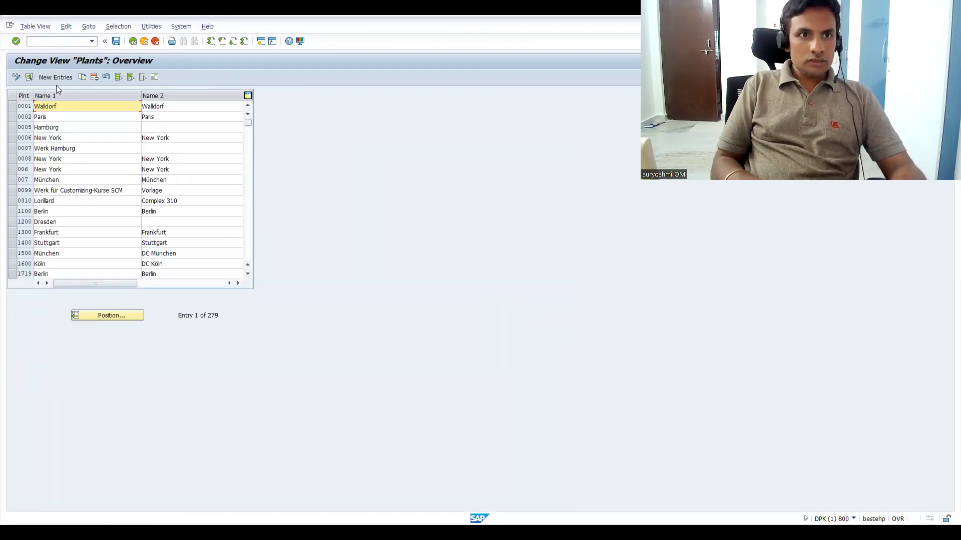
click(106, 317)
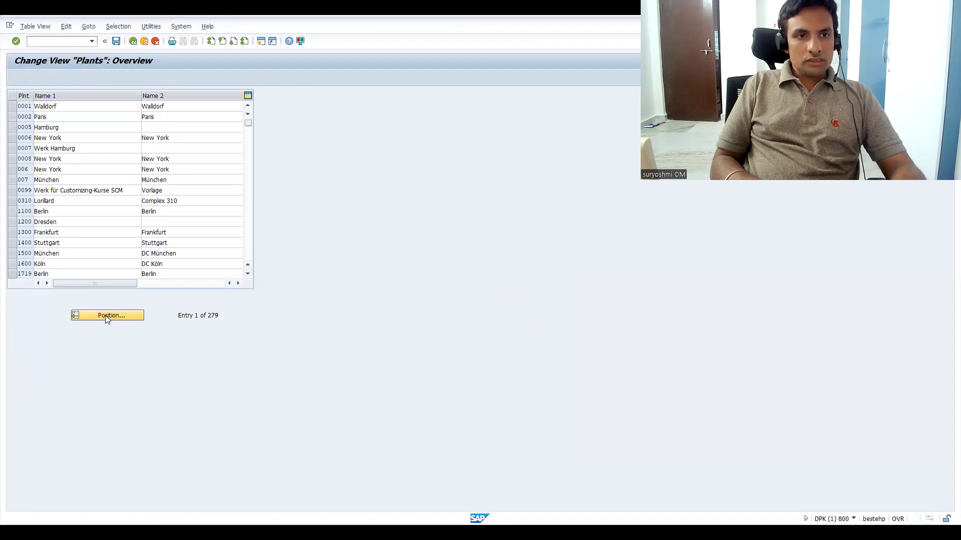
text(ZI00)
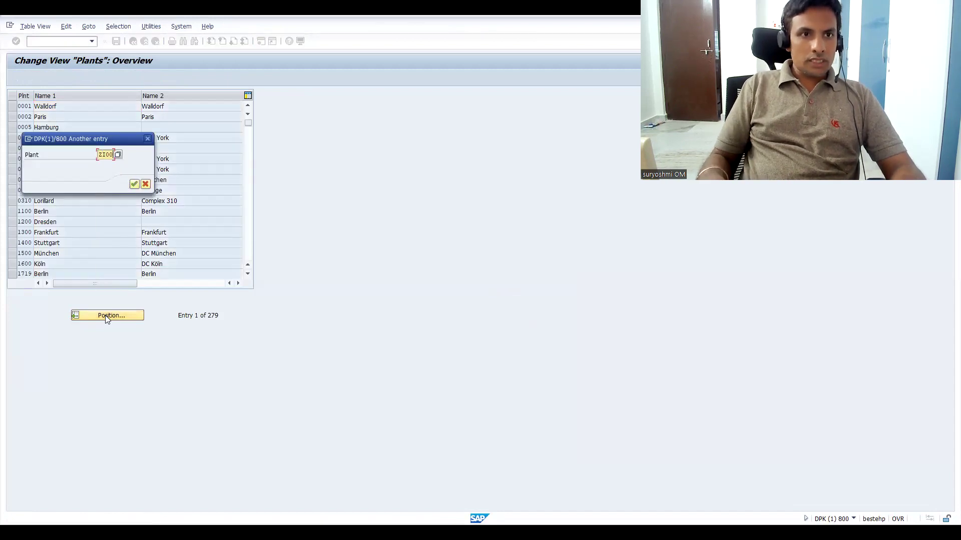
key(Return)
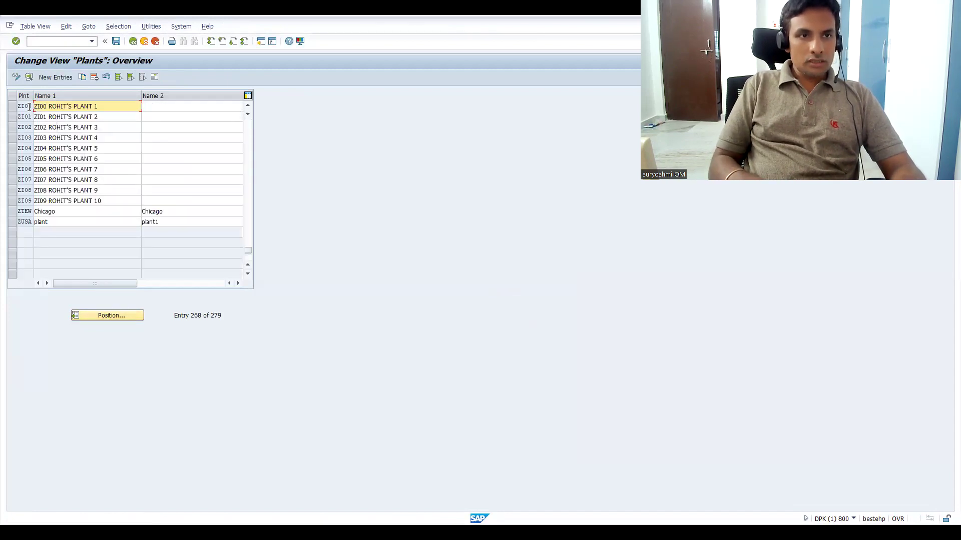
double_click(28, 106)
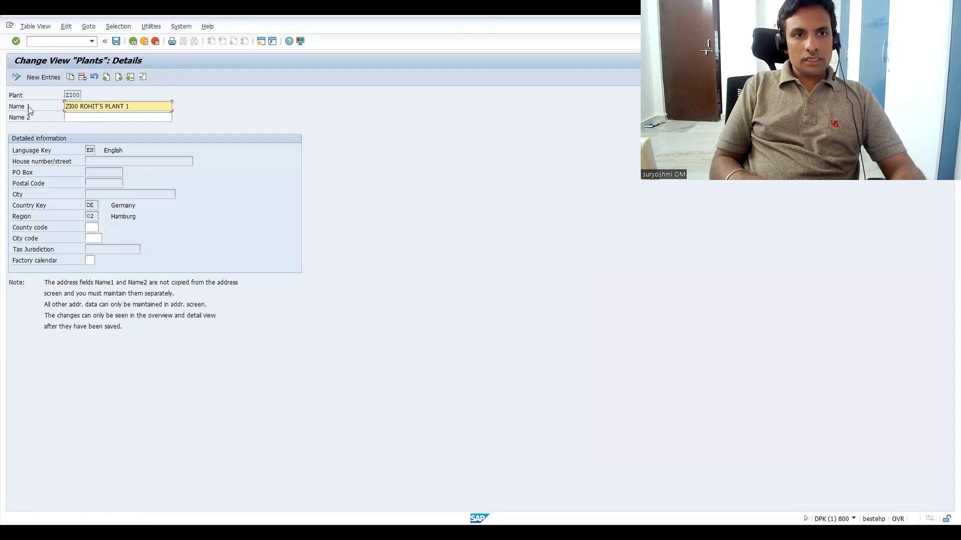
Set the plant's factory calendar to 01 and save it to the customizing request.
click(91, 261)
text(01)
key(Return)
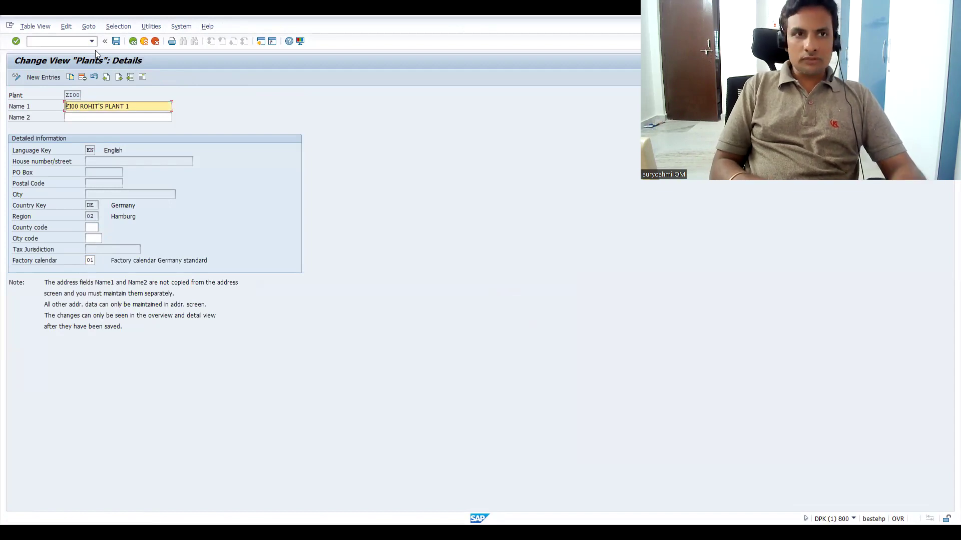
click(116, 42)
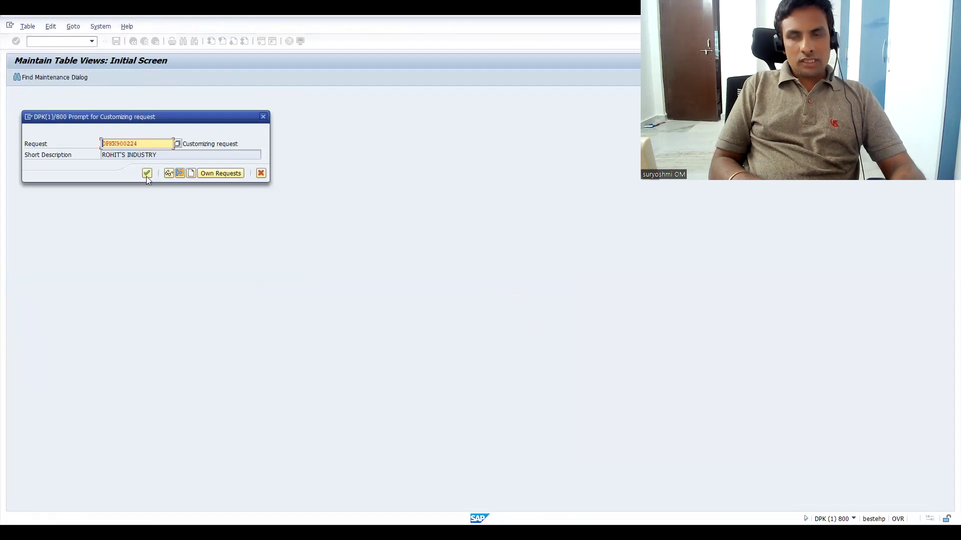
click(147, 173)
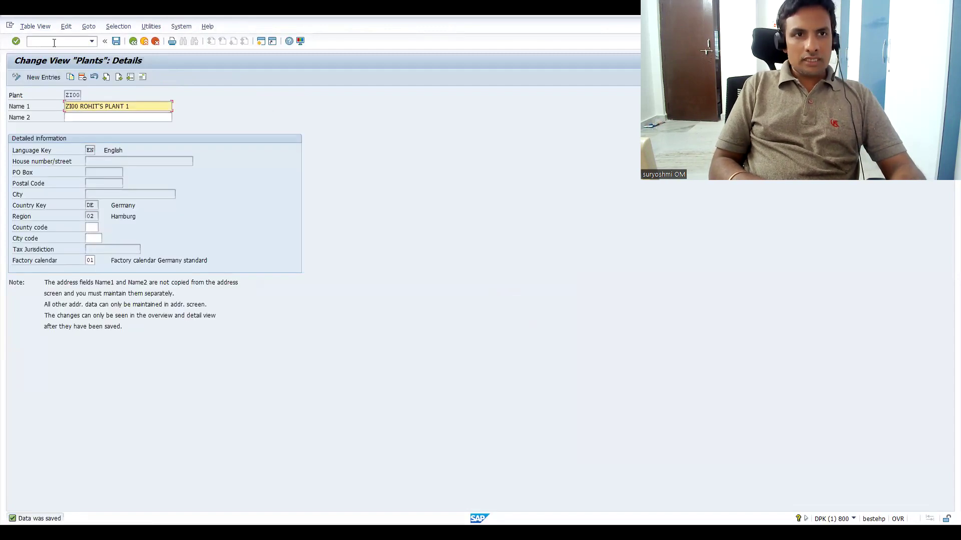
Start a new VA01 standard order, accepting order type OR.
text(/nva01)
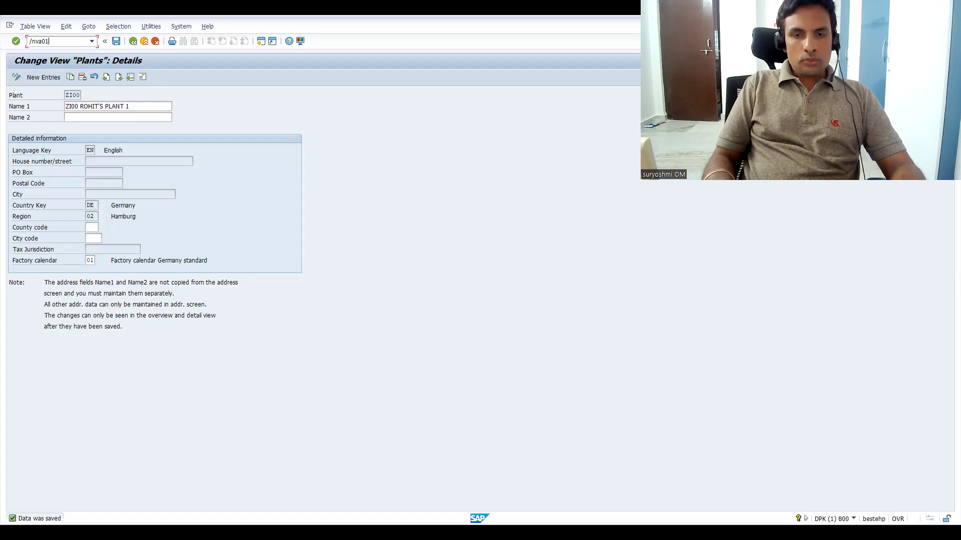
key(Return)
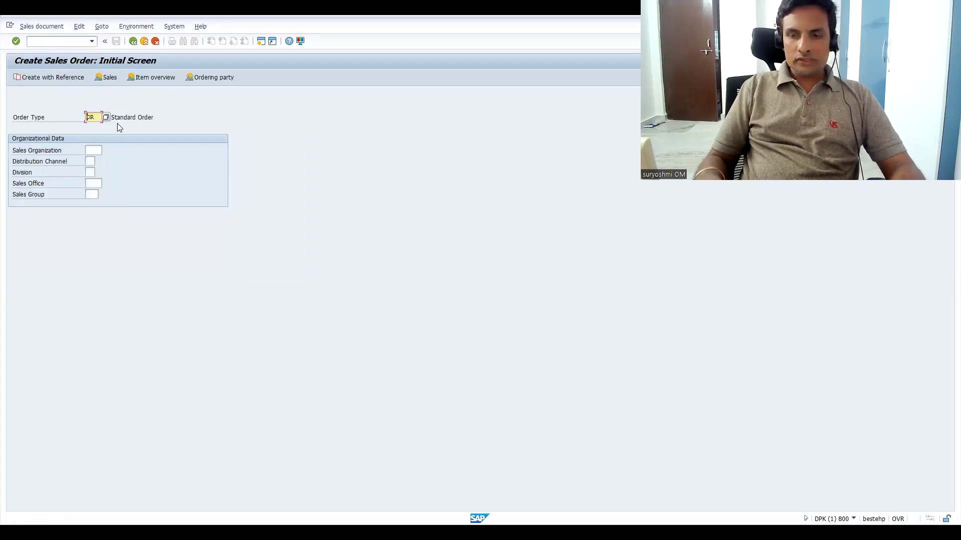
key(Return)
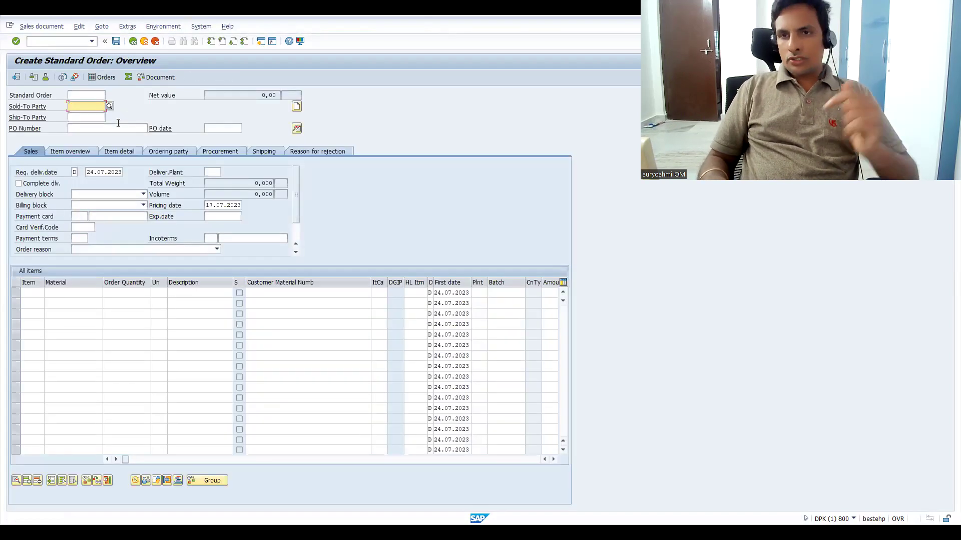
Enter the test sold-to party and material 50065575 at quantity 1, then switch to Udemy.
text(2000000)
key(Return)
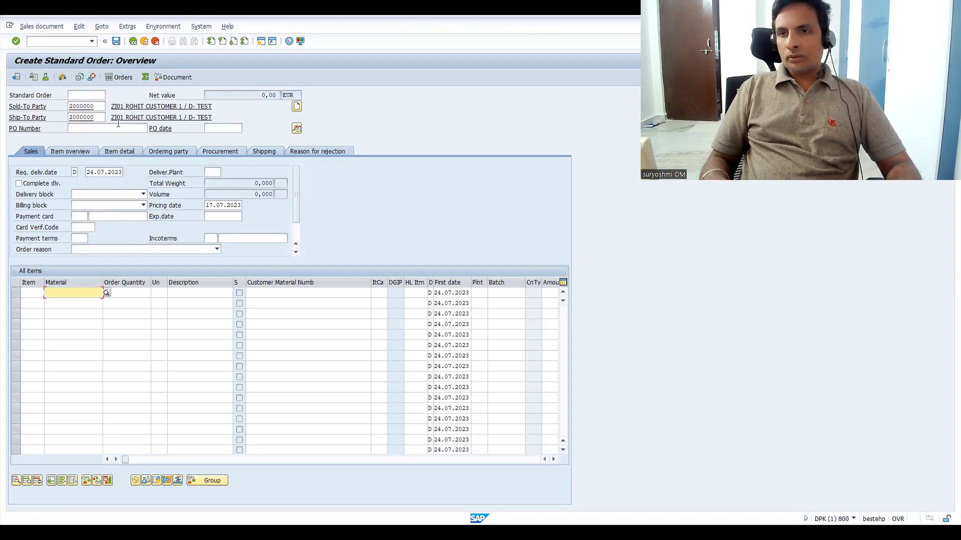
text(50065575)
key(Tab)
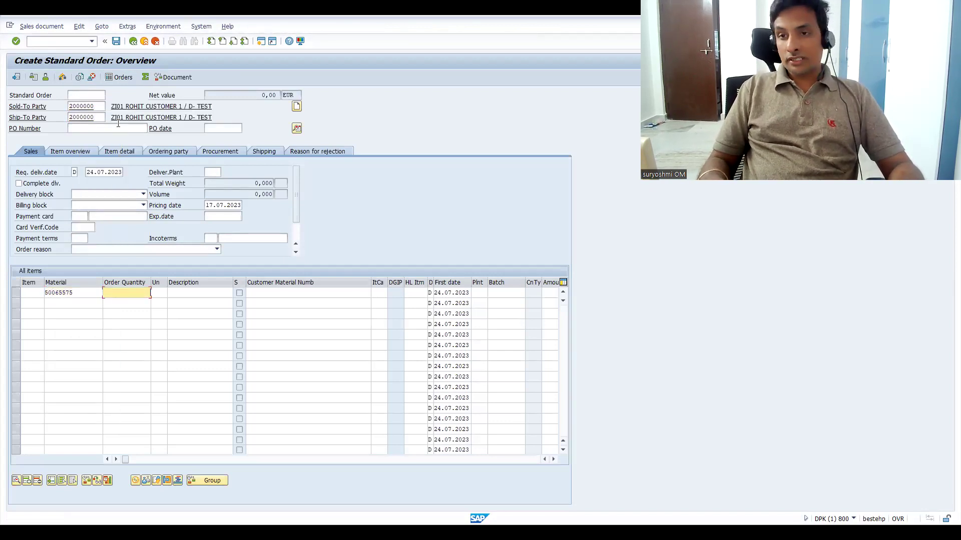
text(1)
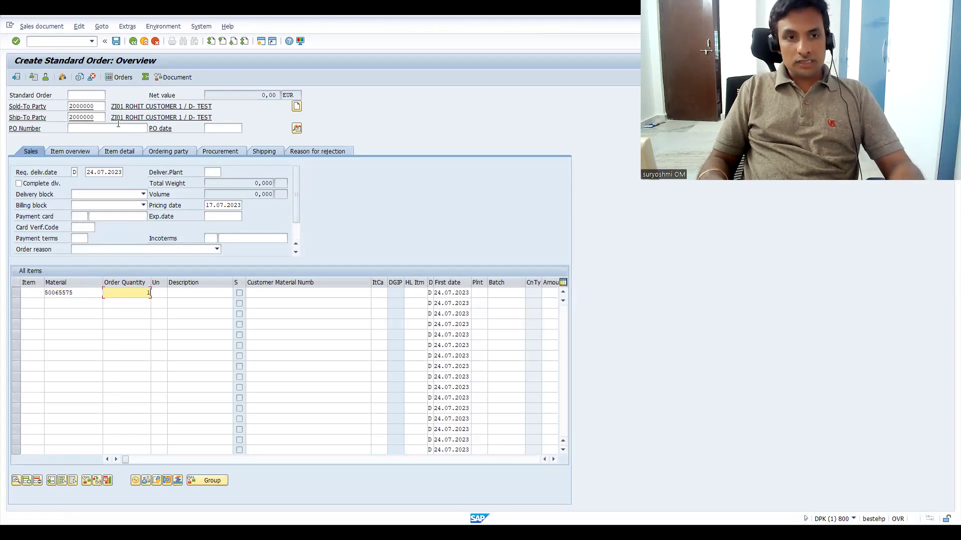
key(Return)
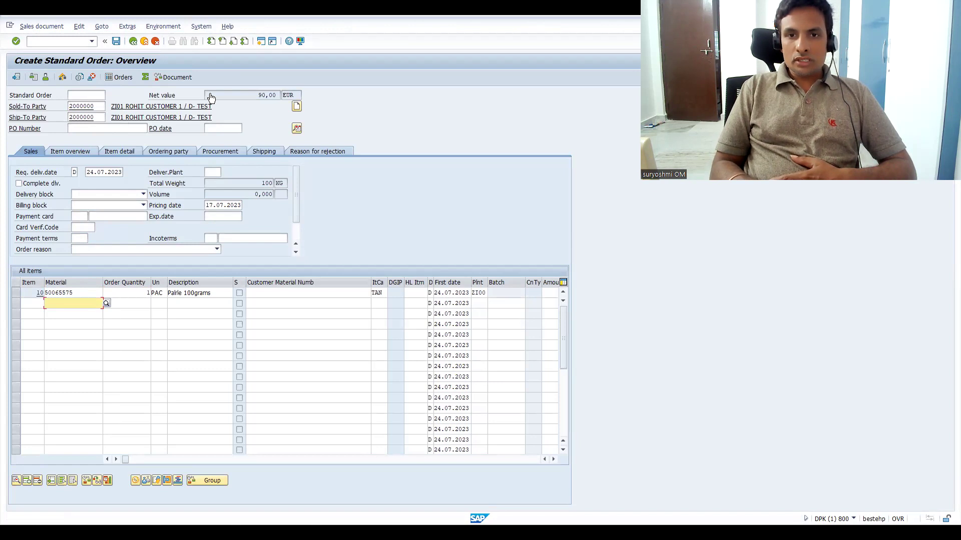
key(alt+Tab)
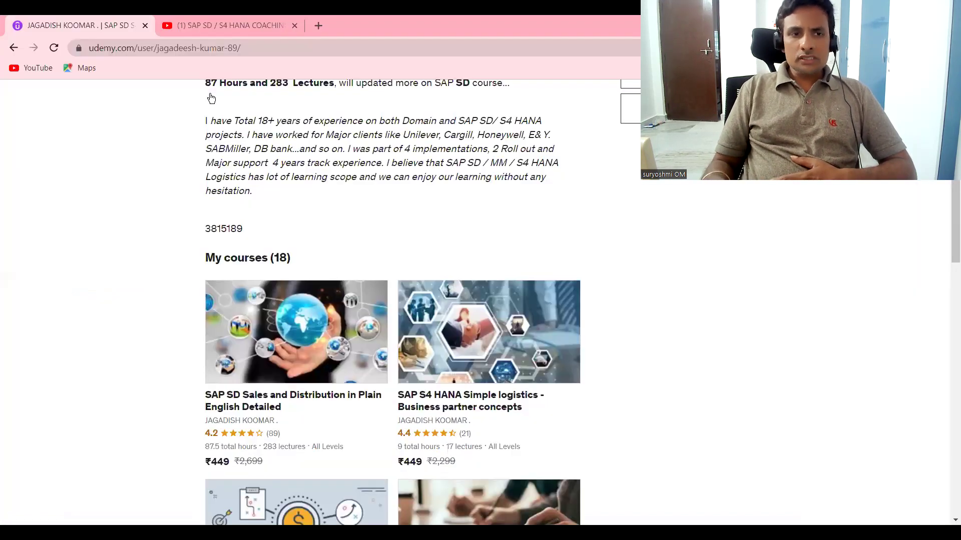